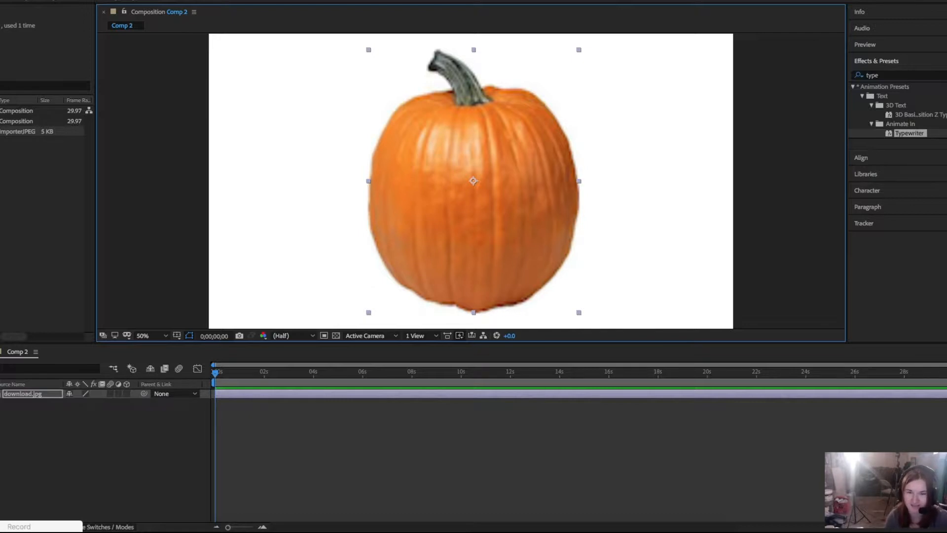
Enlarge the pumpkin image to about 396.7, 410.4%, place it at about 970, 542, and expand its Transform properties
drag(579, 312, 587, 316)
drag(473, 197, 474, 198)
click(0, 393)
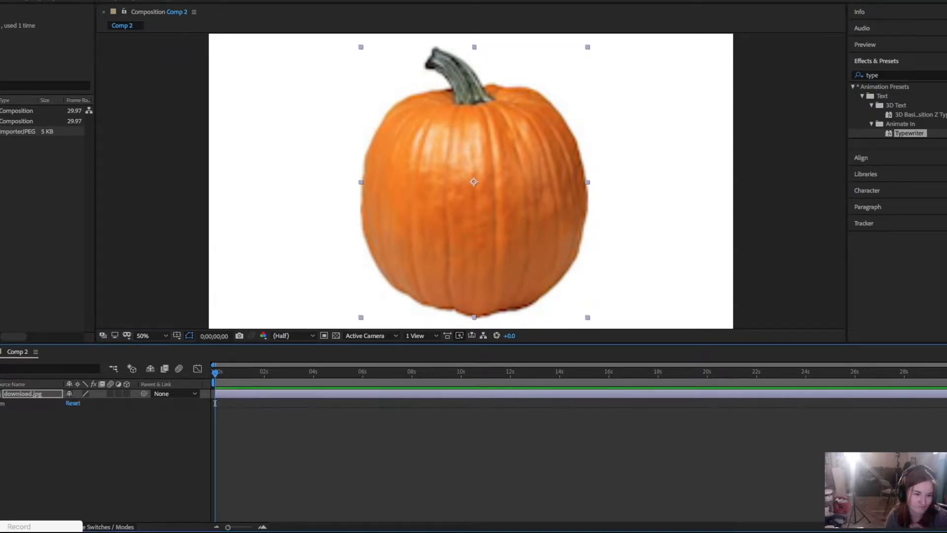
click(0, 403)
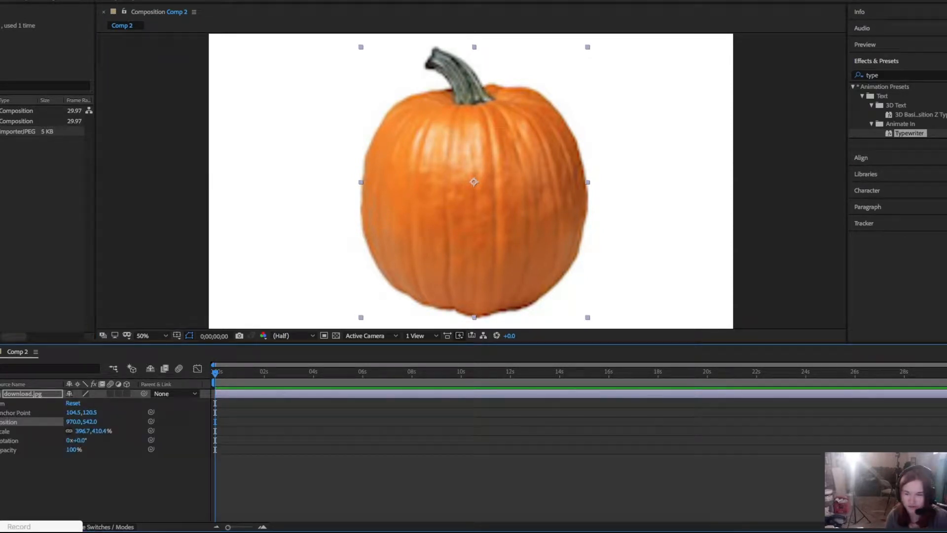
Search the effects for "shat" and apply the Shatter effect to the pumpkin layer
click(944, 75)
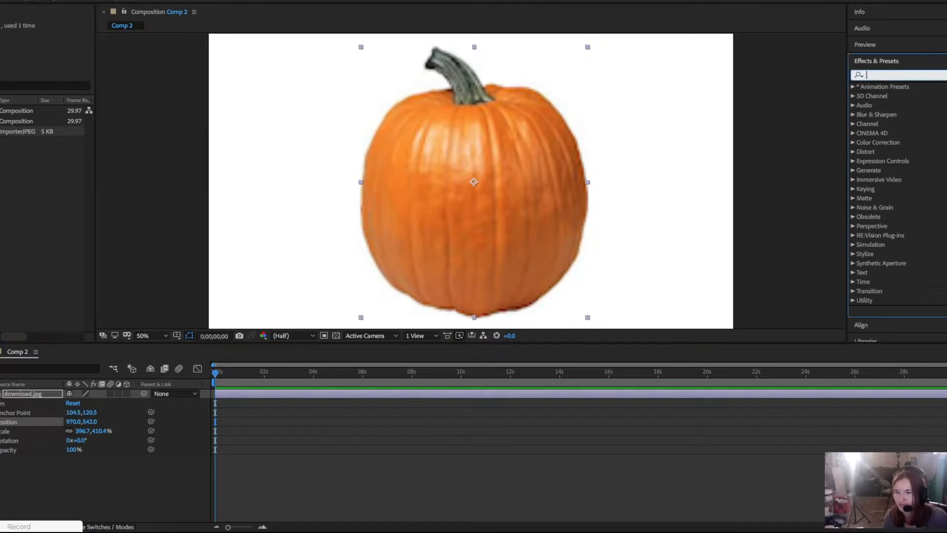
text(s)
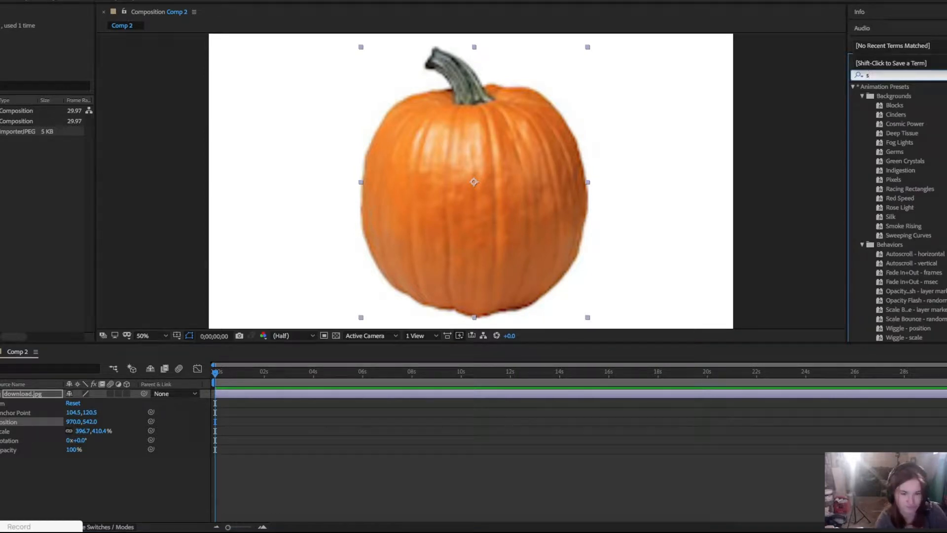
text(ha)
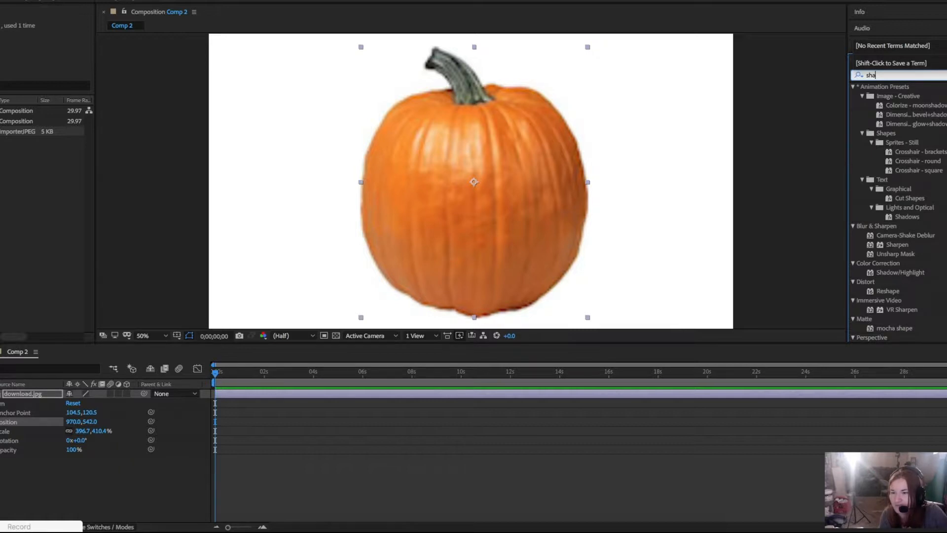
text(t)
click(886, 96)
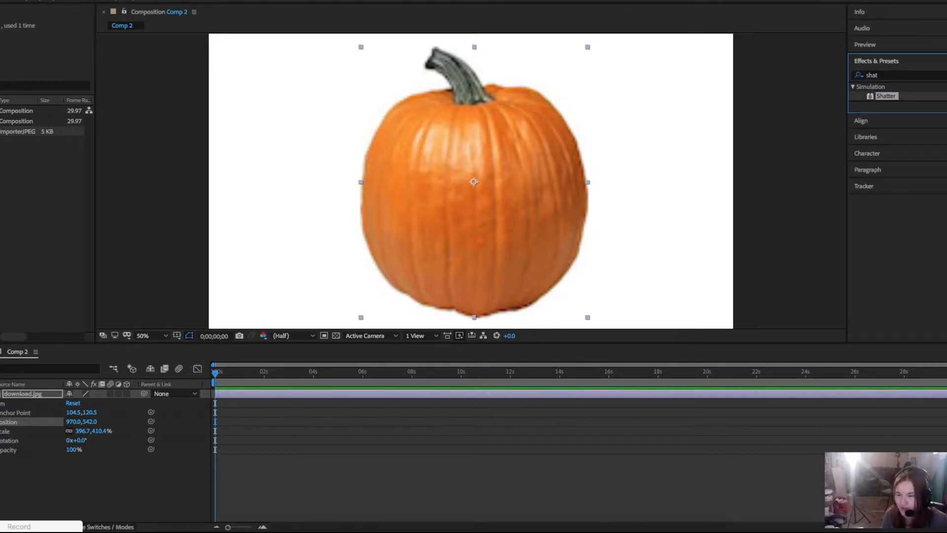
drag(886, 96, 474, 185)
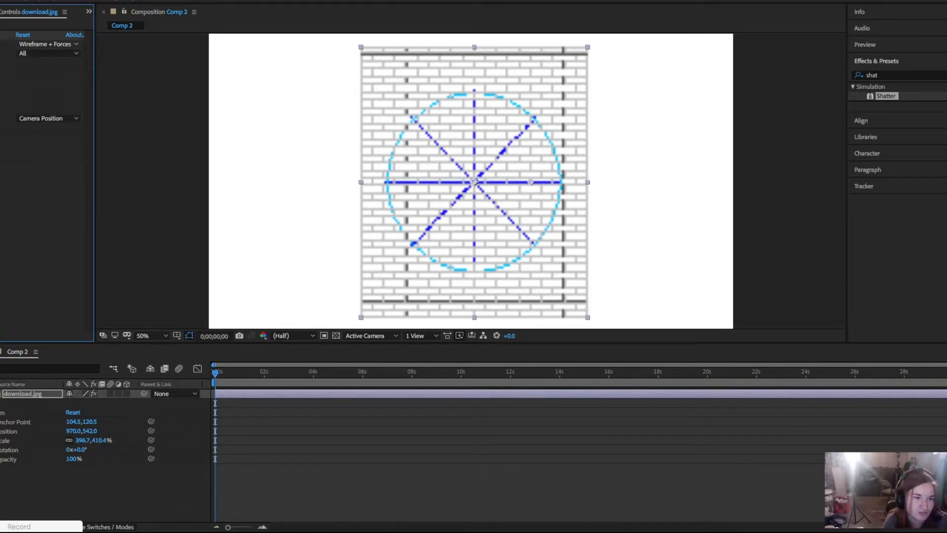
Compare Shatter's Rendered and Wireframe + Forces views, keep Render at All, and leave the view on Rendered
click(49, 44)
click(45, 55)
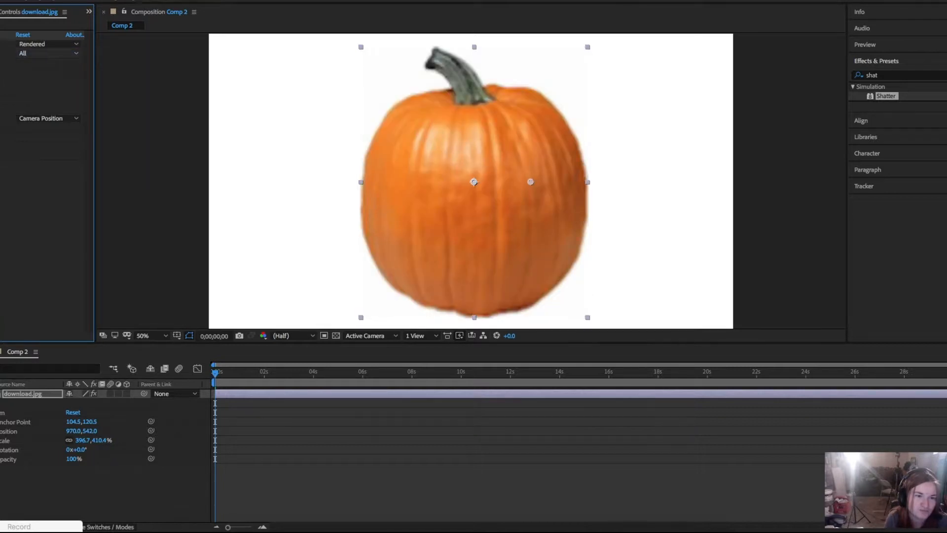
click(49, 44)
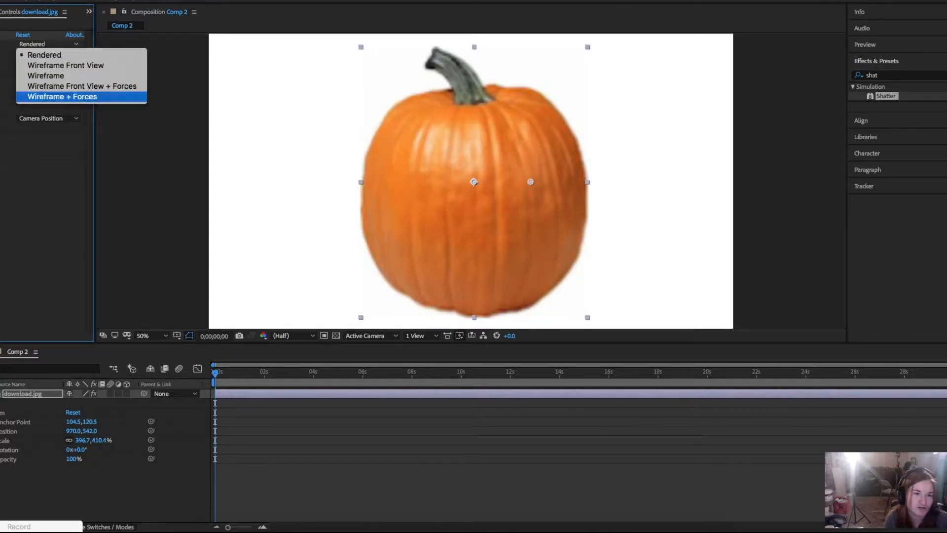
click(62, 96)
click(48, 54)
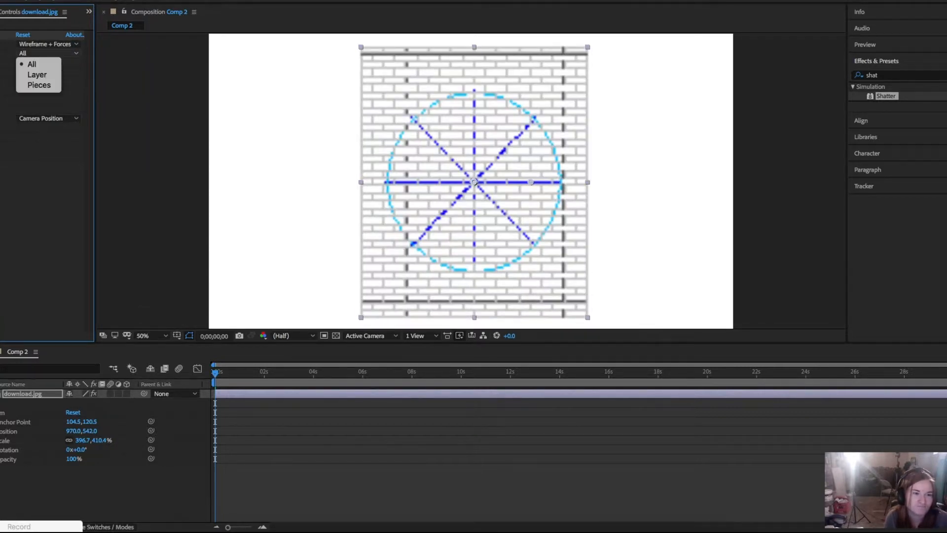
click(27, 63)
click(48, 44)
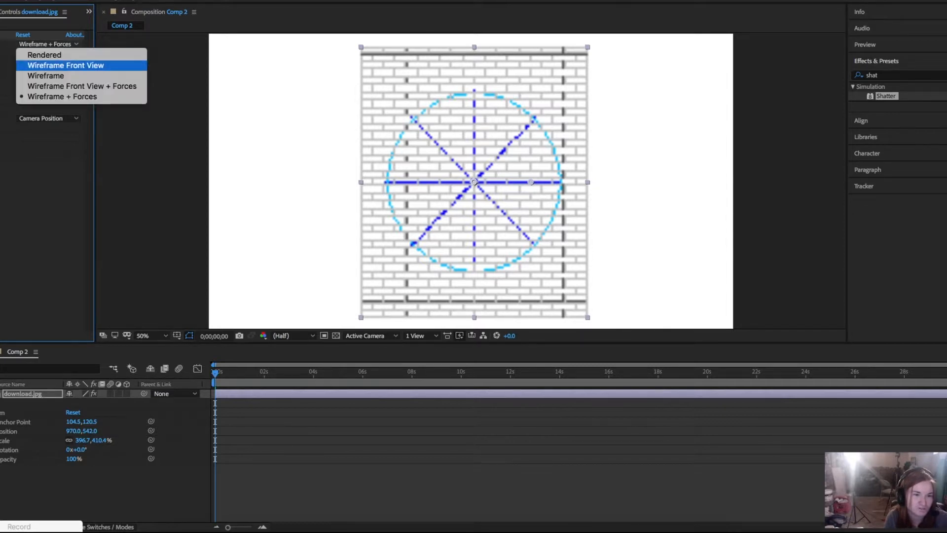
click(45, 55)
Expand the Shatter shape settings, look through the pattern choices and preview the Bricks explosion
click(0, 63)
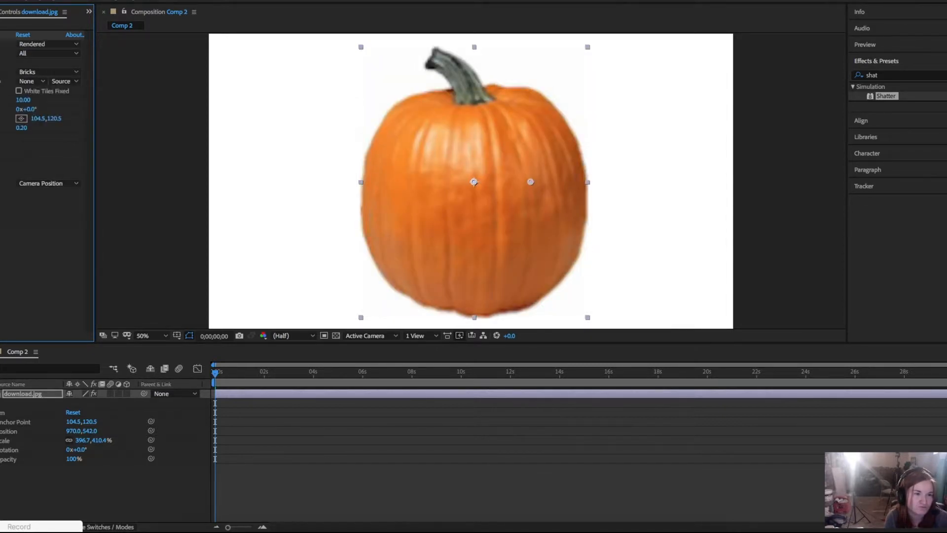
click(48, 71)
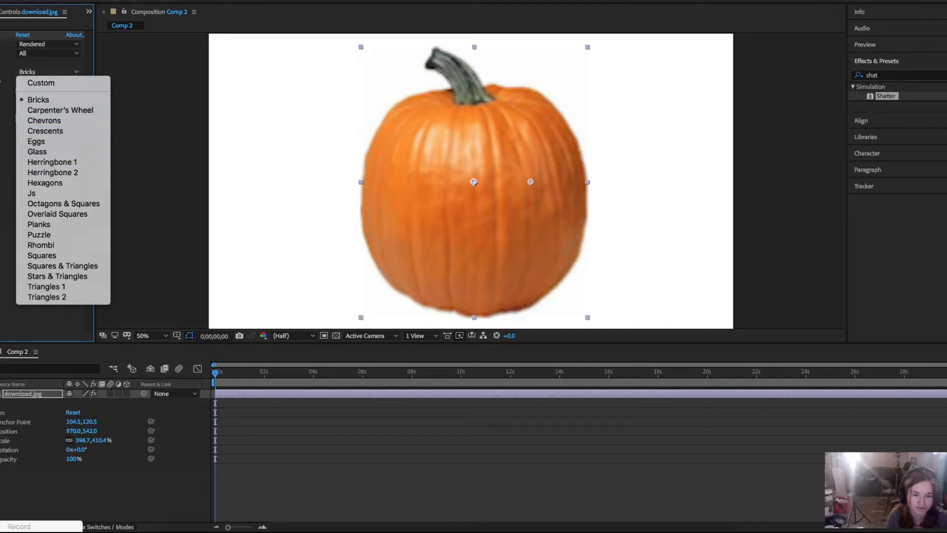
key(Escape)
key(space)
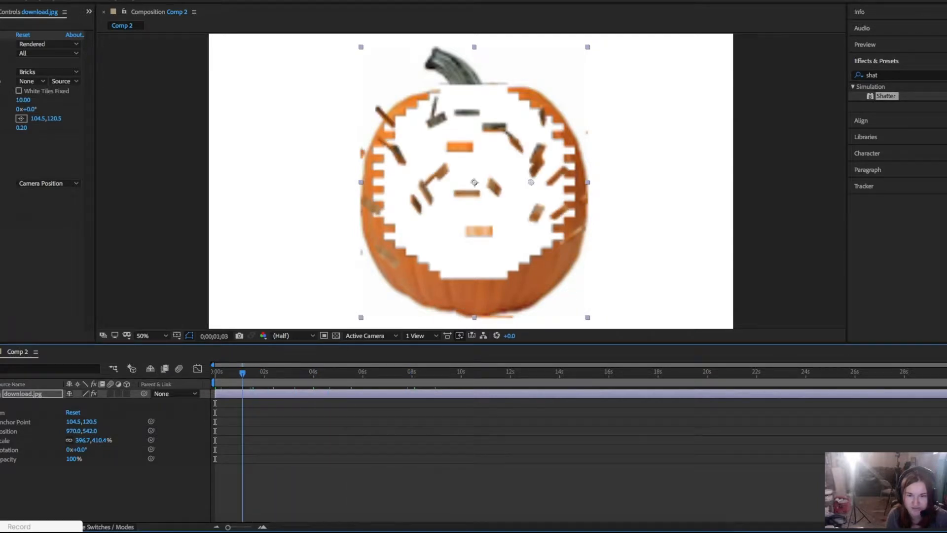
key(space)
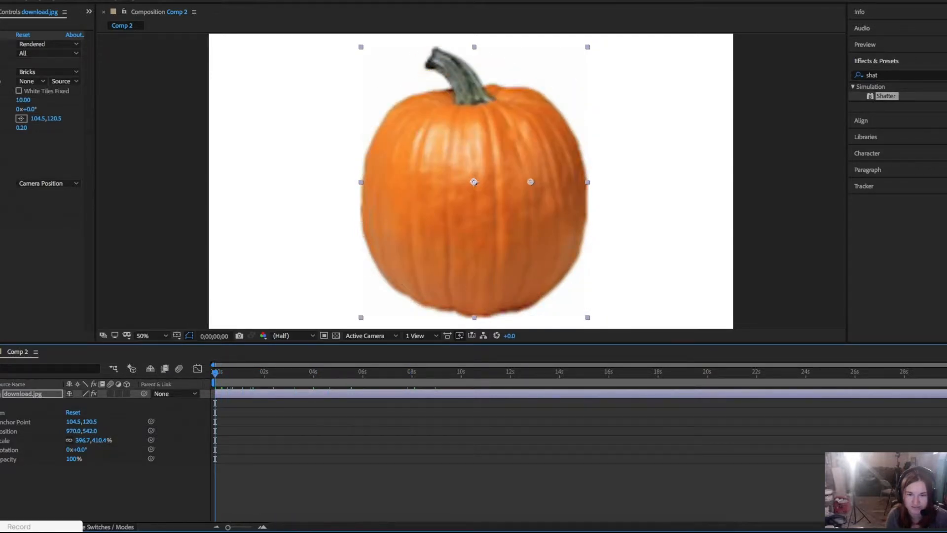
key(space)
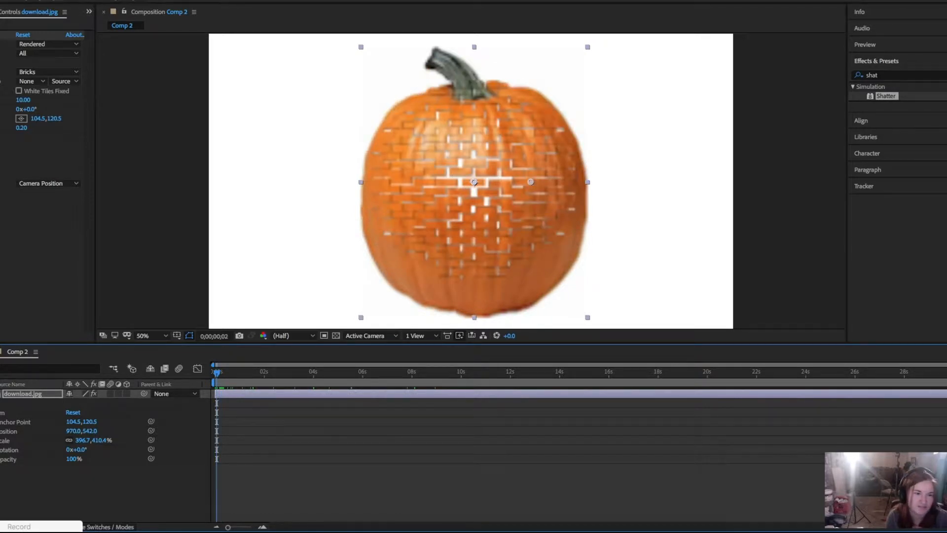
Try the Stars & Triangles, Puzzle, Crescents and Chevrons shatter patterns on the pumpkin
click(47, 72)
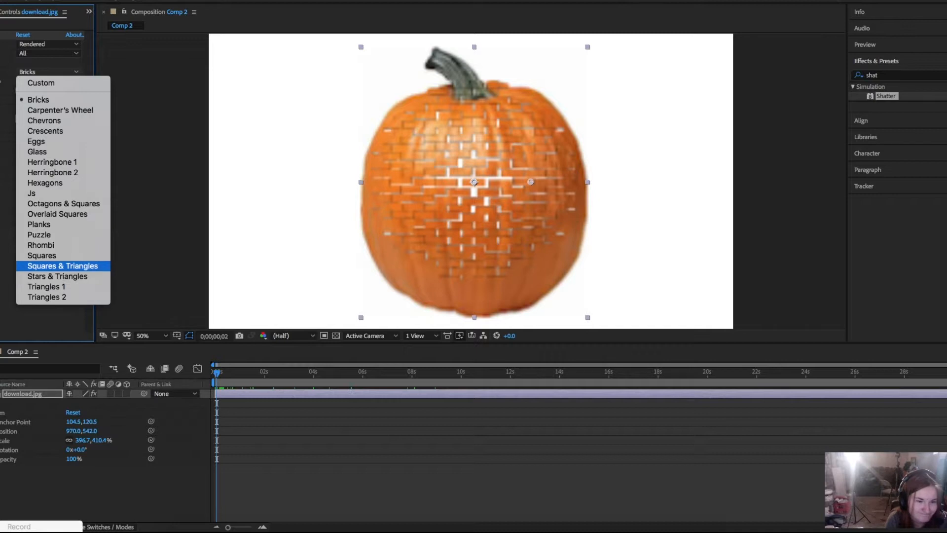
click(57, 276)
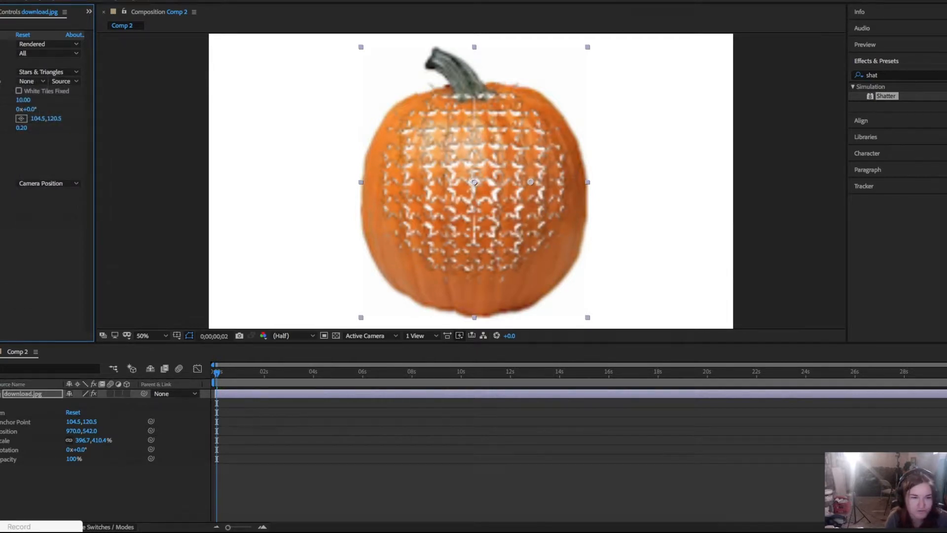
click(48, 72)
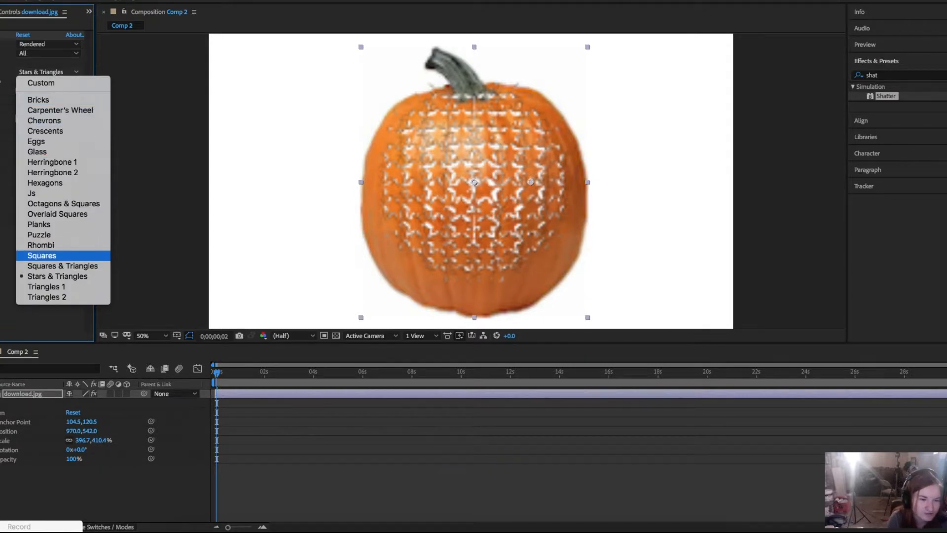
click(39, 234)
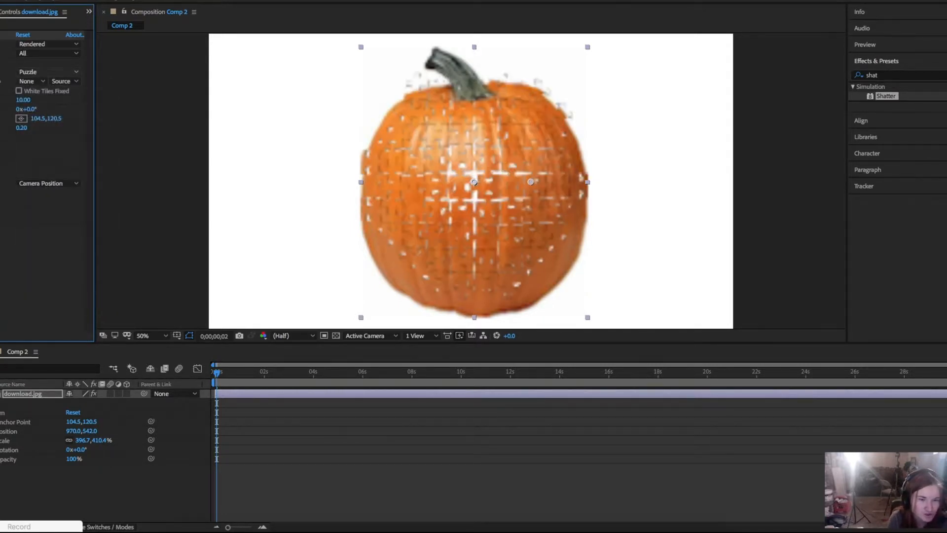
click(48, 72)
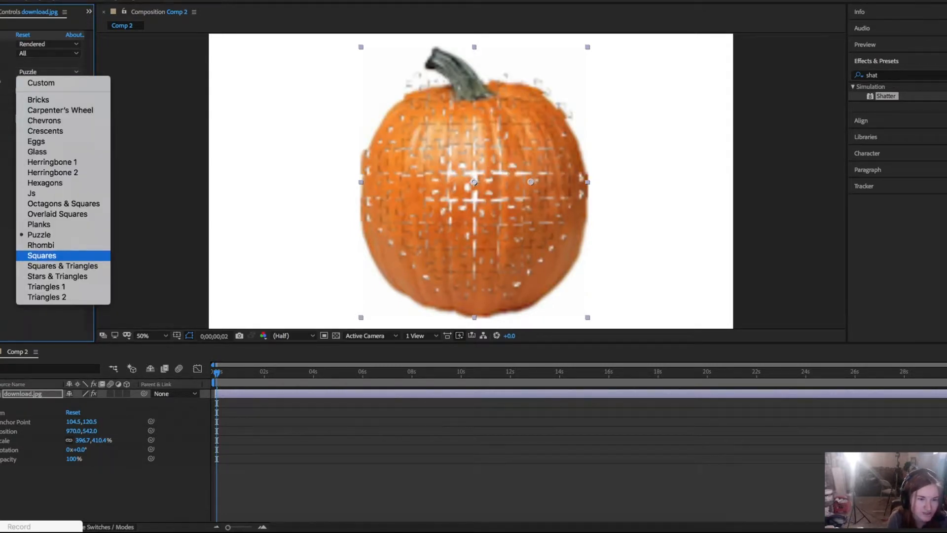
click(45, 131)
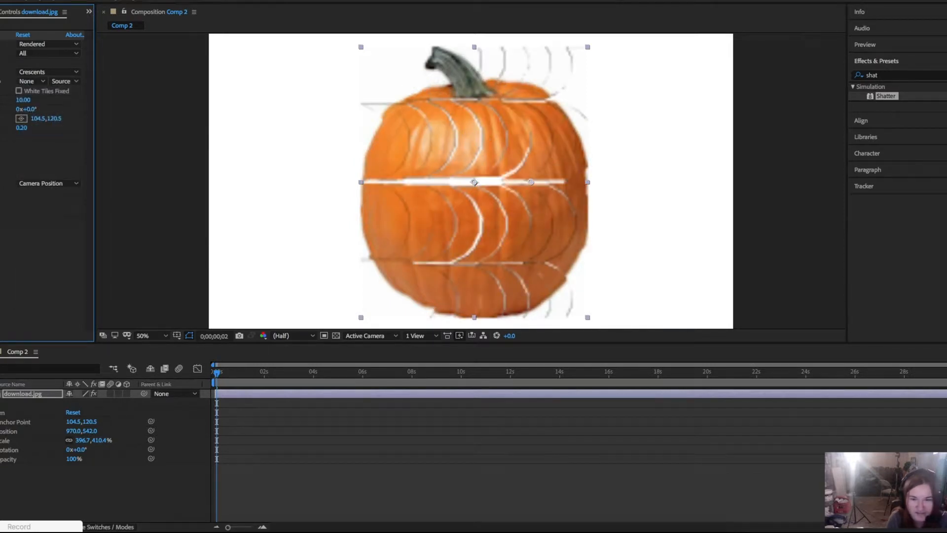
click(48, 72)
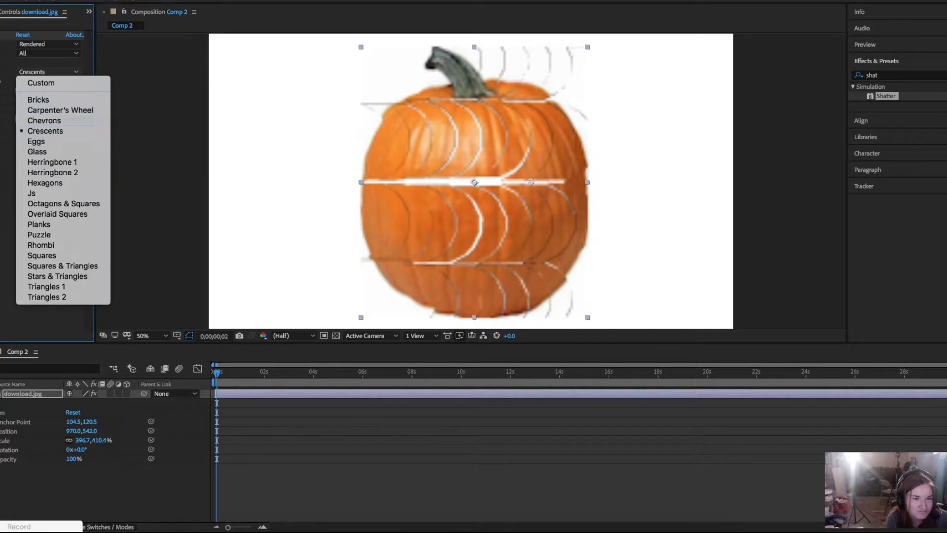
click(44, 121)
Set the shatter pattern to Glass and lower its origin on the pumpkin to about 105.0, 144.9
click(48, 72)
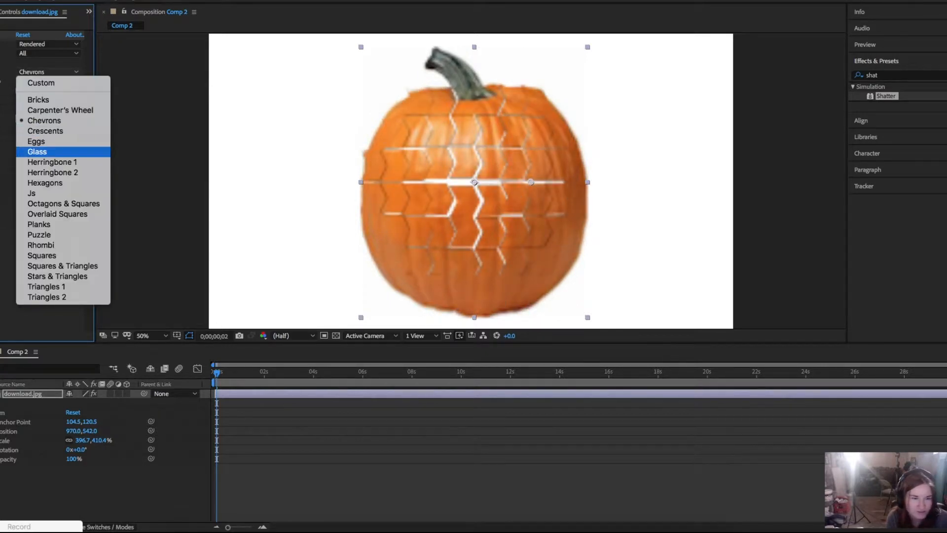
click(37, 151)
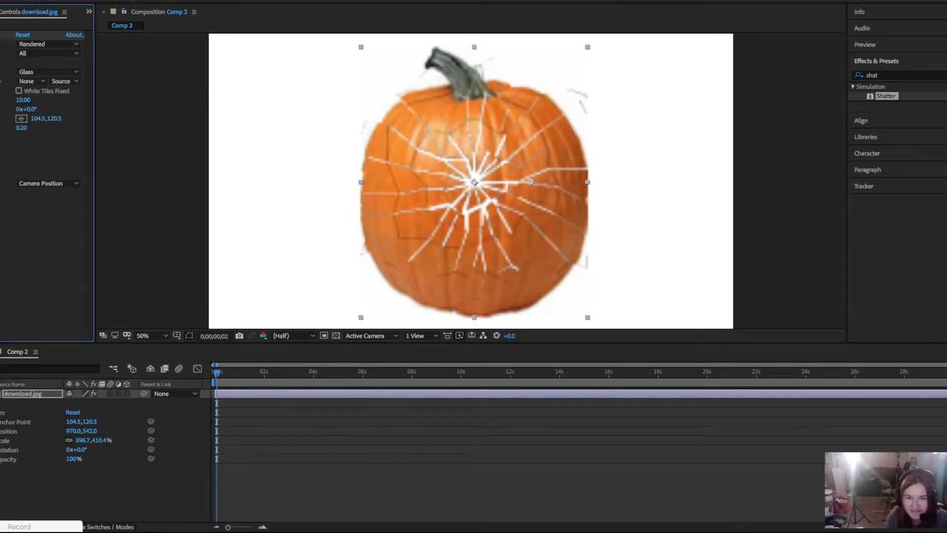
drag(530, 182, 475, 209)
Preview the Glass shatter animation from the start and return the playhead to 0;00;00;03
key(space)
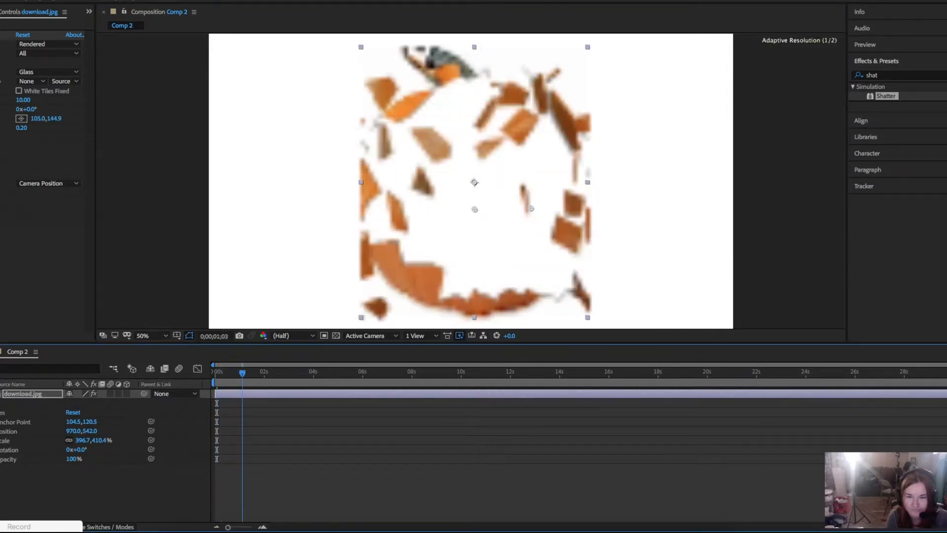
drag(301, 373, 215, 372)
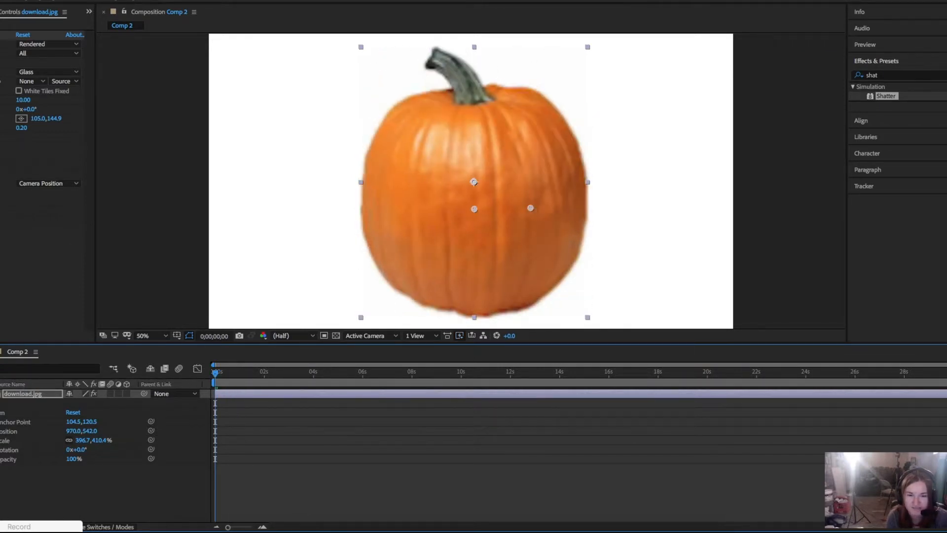
key(space)
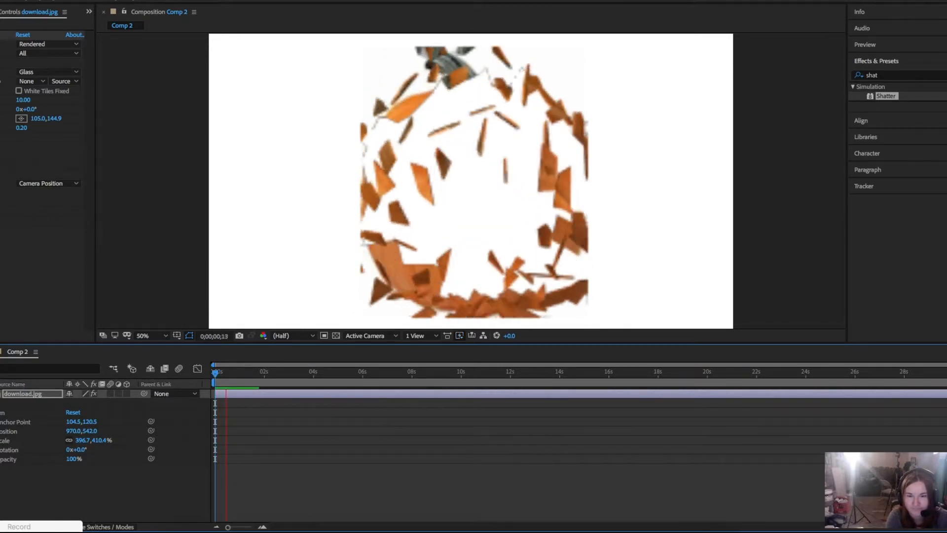
key(space)
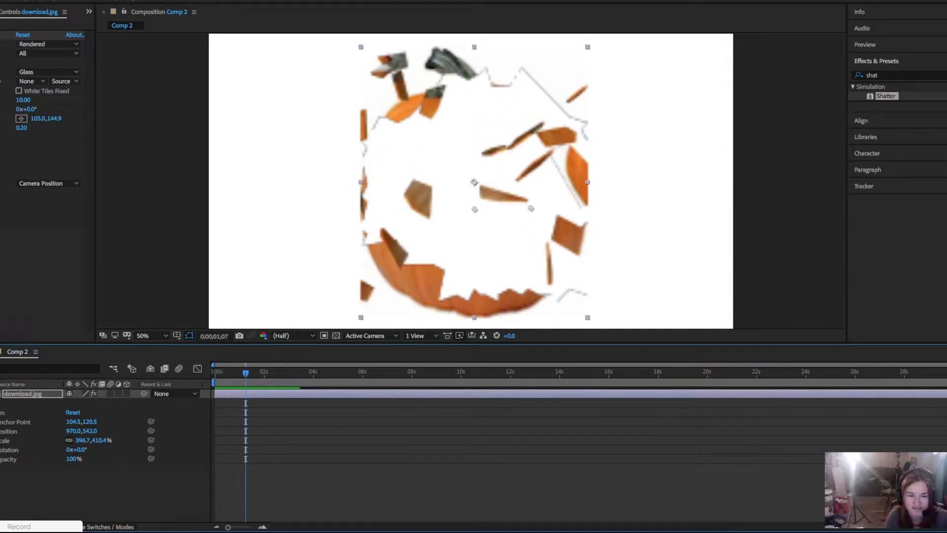
drag(245, 373, 217, 374)
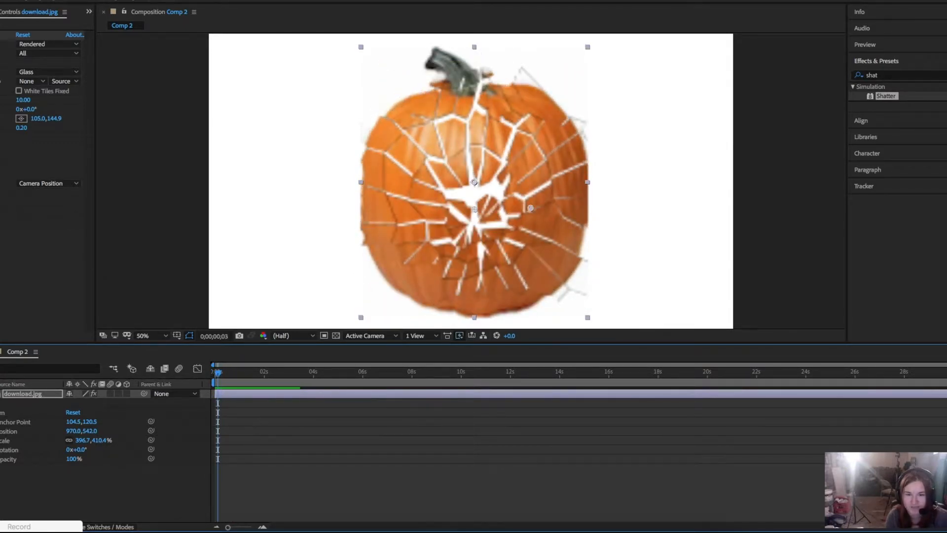
Increase the Shatter repetitions to 15.70 and the extrusion depth to 1.24
click(1, 99)
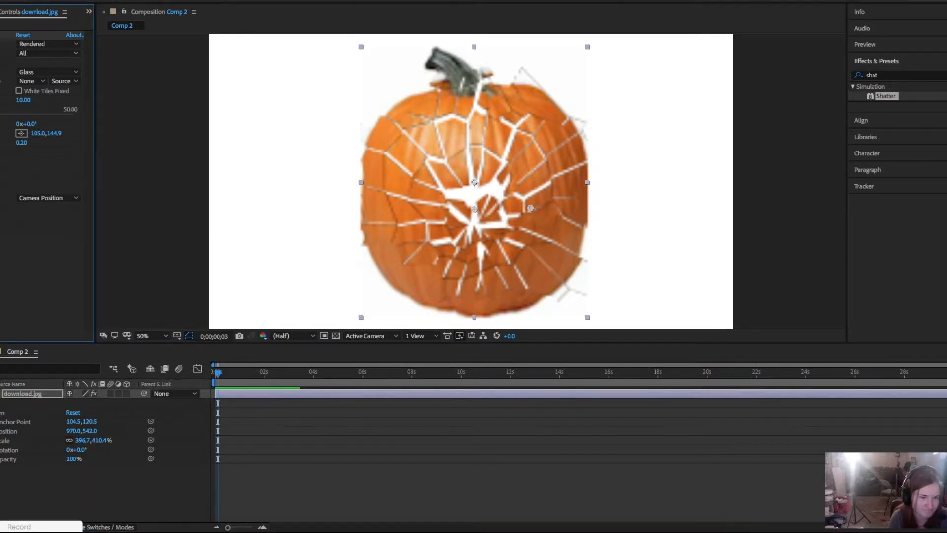
drag(1, 114, 11, 114)
click(1, 123)
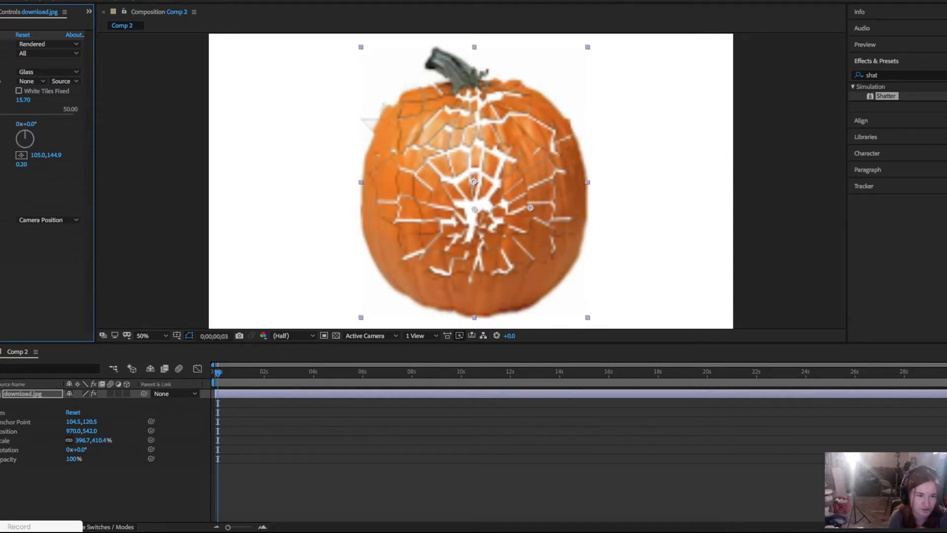
click(1, 164)
drag(1, 178, 9, 178)
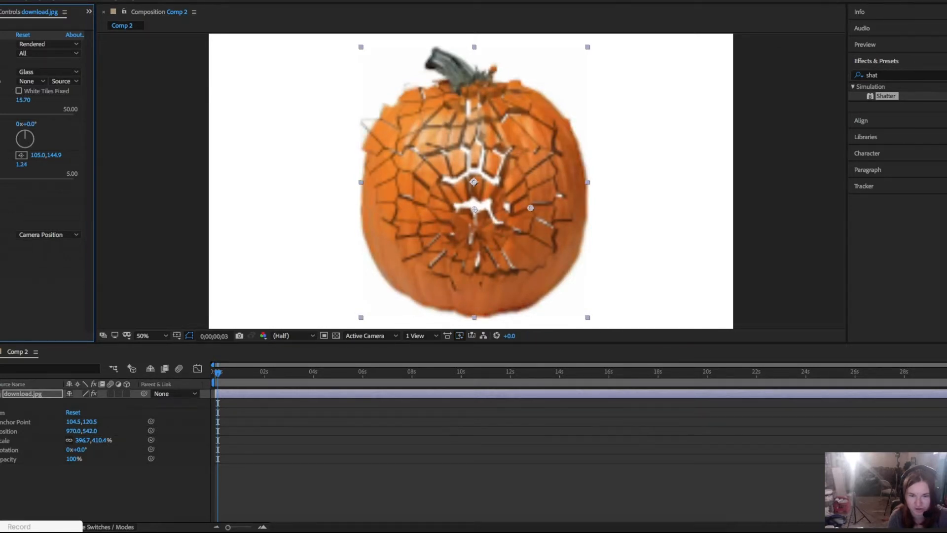
Reposition the Shatter force centres and origin, placing the origin at about 89.4, 177.5, and shift the pumpkin layer to about 950, 544
drag(474, 210, 473, 196)
drag(530, 208, 544, 209)
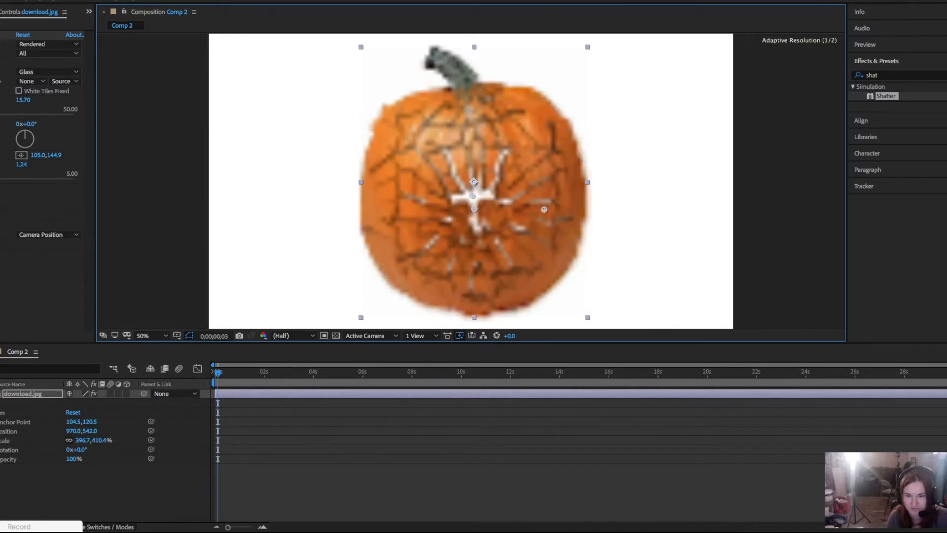
drag(474, 210, 457, 246)
mouse_move(472, 195)
mouse_down()
mouse_move(489, 200)
mouse_move(468, 183)
mouse_up()
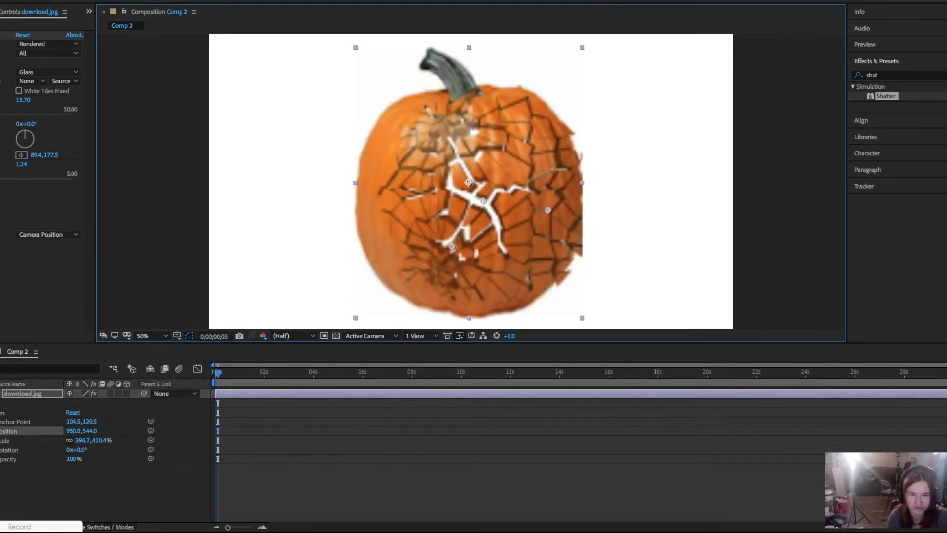
Preview the shatter animation with the new force centres and pause it at 0;00;00;18
key(space)
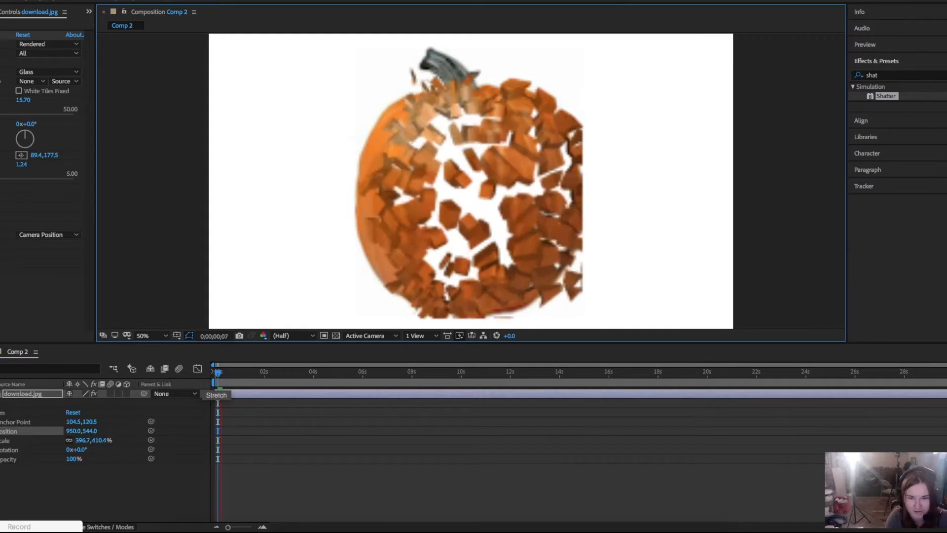
key(space)
key(space)
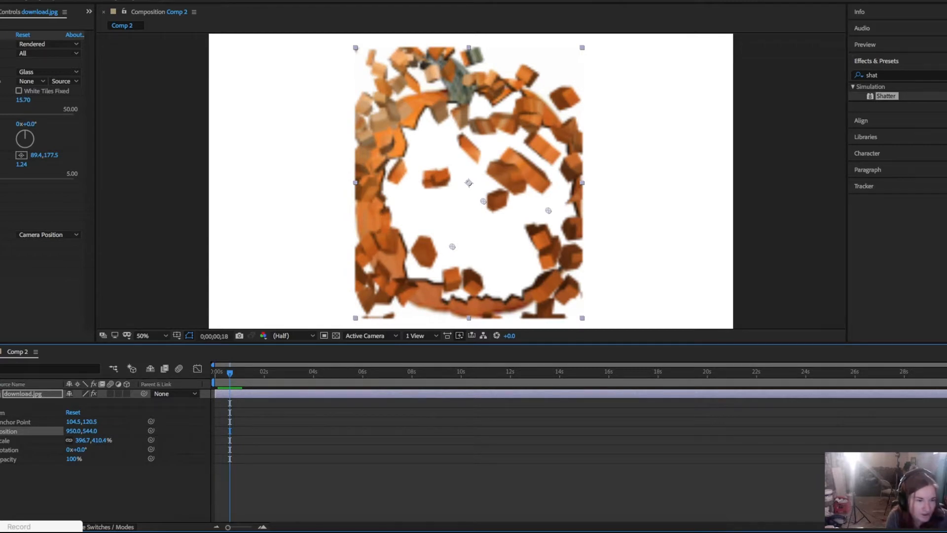
Set the Shatter effect's Force 1 depth to -0.04 and its radius to 0.99
click(1, 189)
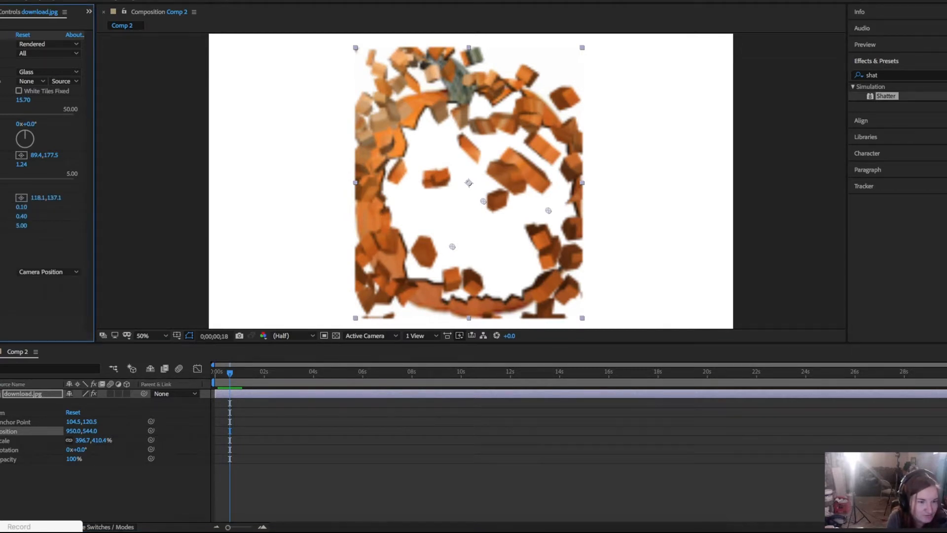
click(1, 207)
mouse_move(19, 222)
mouse_down()
mouse_move(35, 222)
mouse_move(1, 222)
mouse_move(15, 222)
mouse_up()
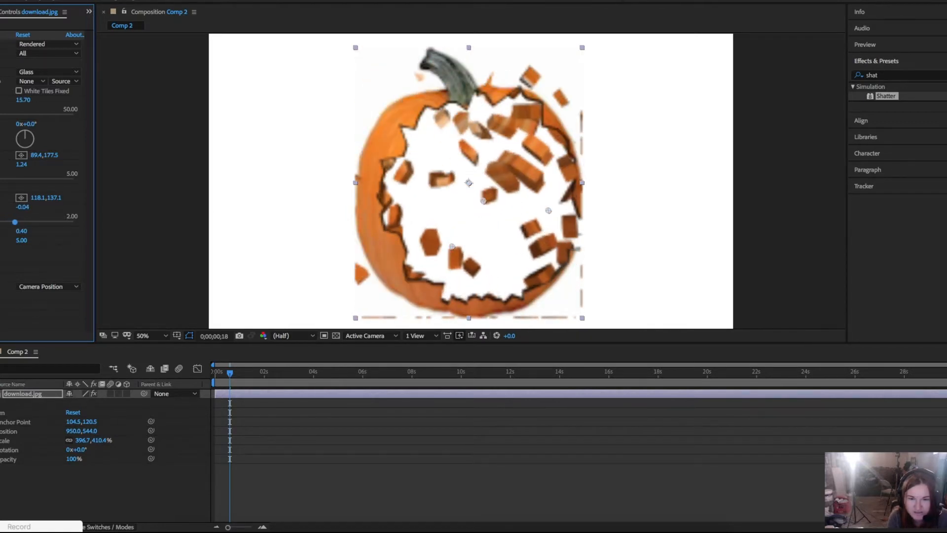
click(0, 231)
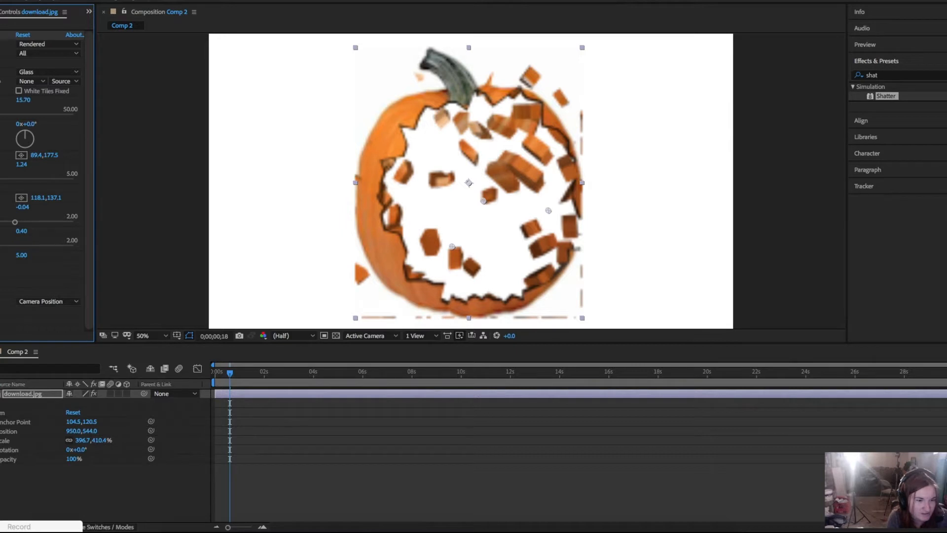
drag(0, 246, 15, 246)
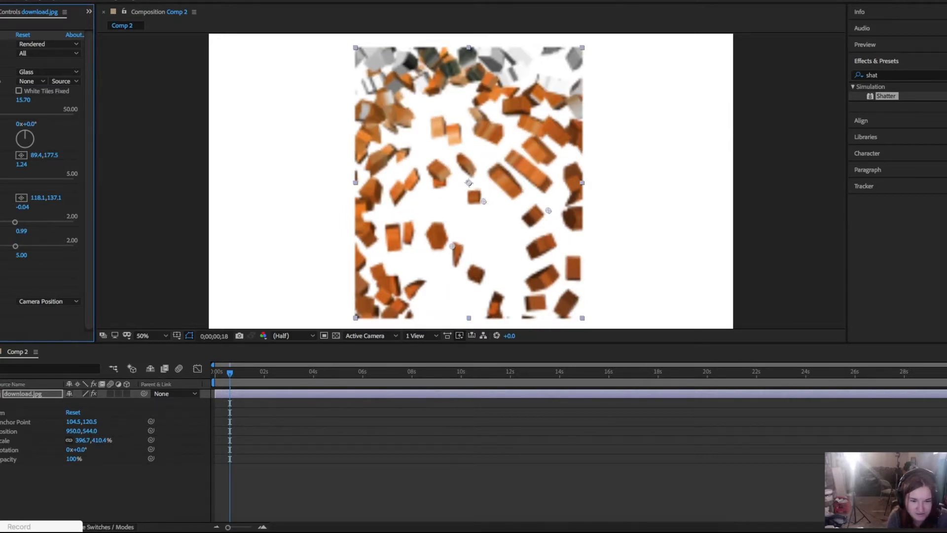
Play the widened explosion and return the playhead to the start of the composition
key(space)
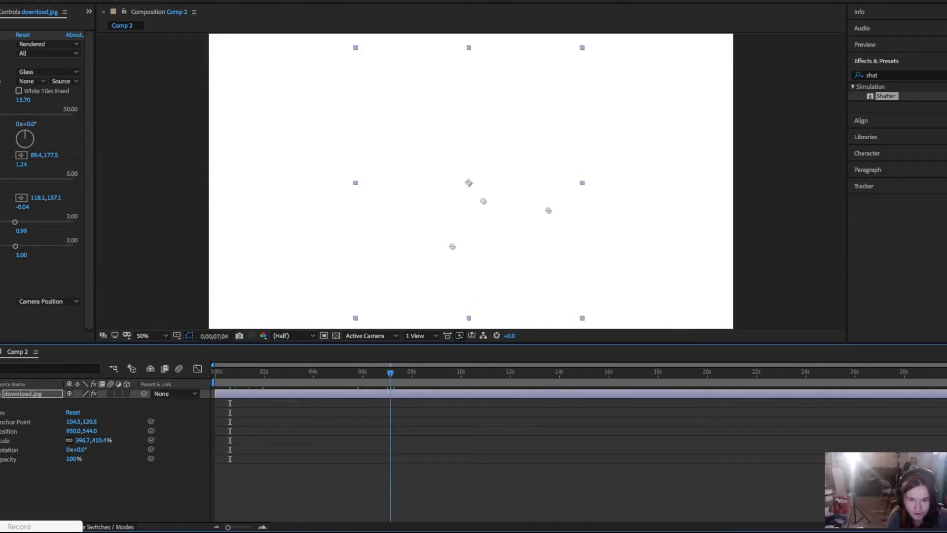
drag(390, 374, 180, 371)
key(space)
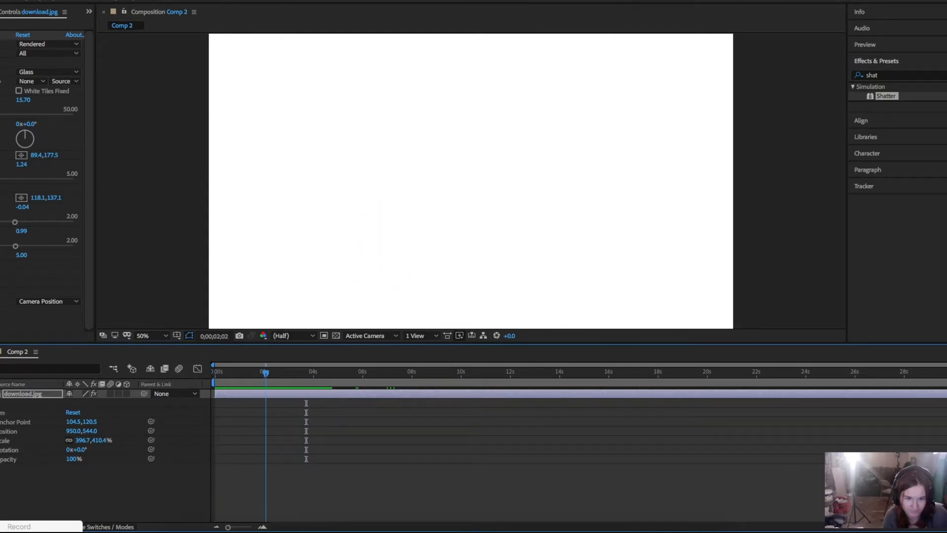
key(space)
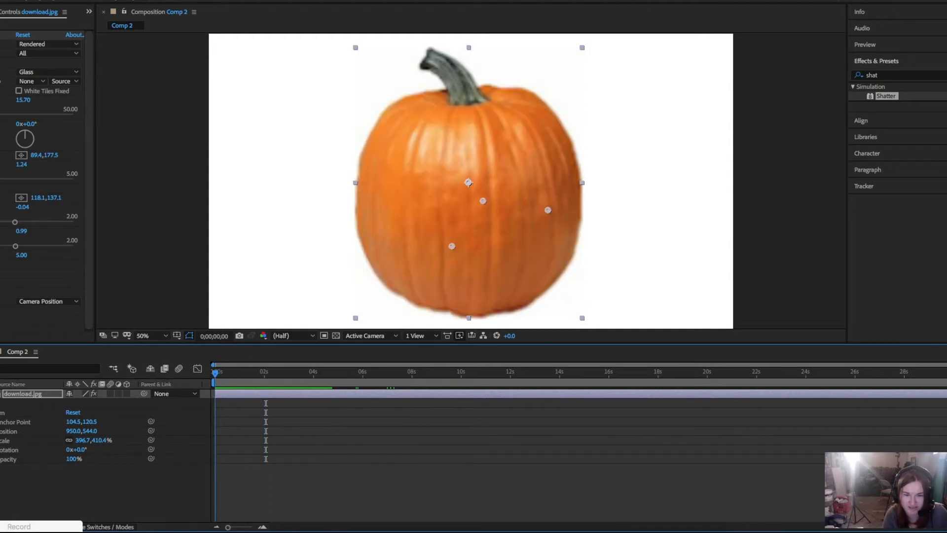
Preview the full pumpkin explosion twice from 0;00;00;00
key(space)
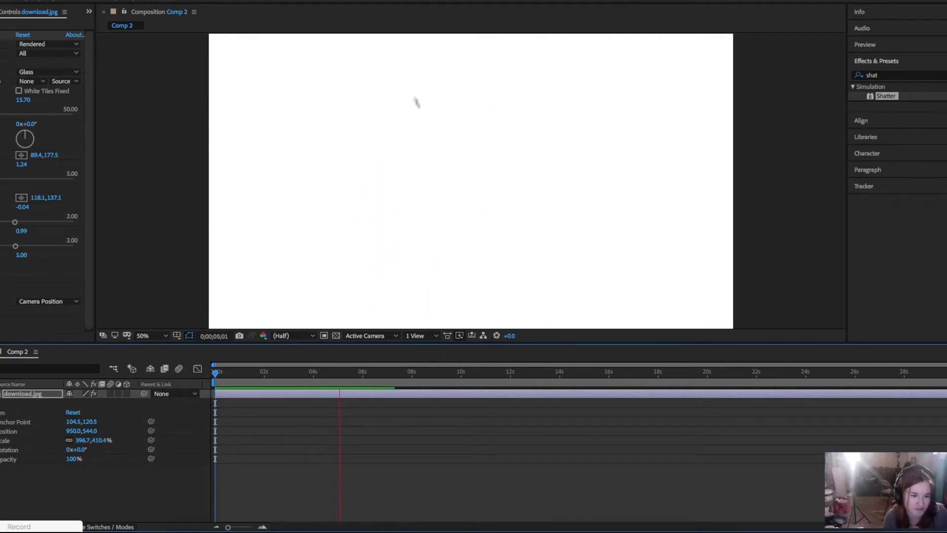
key(space)
drag(368, 373, 215, 373)
key(space)
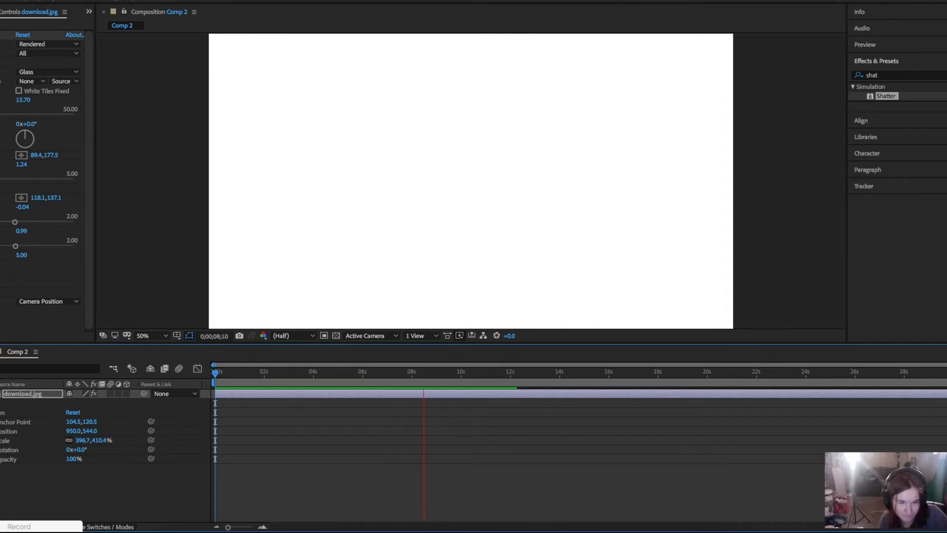
key(space)
Move the playhead to 0;00;00;10 and preview the flying pieces from that frame
drag(266, 373, 223, 373)
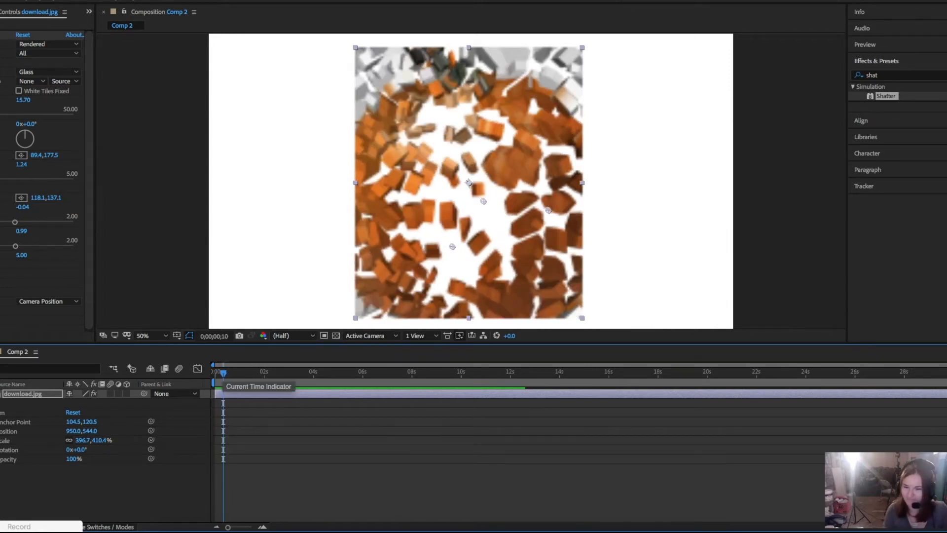
key(space)
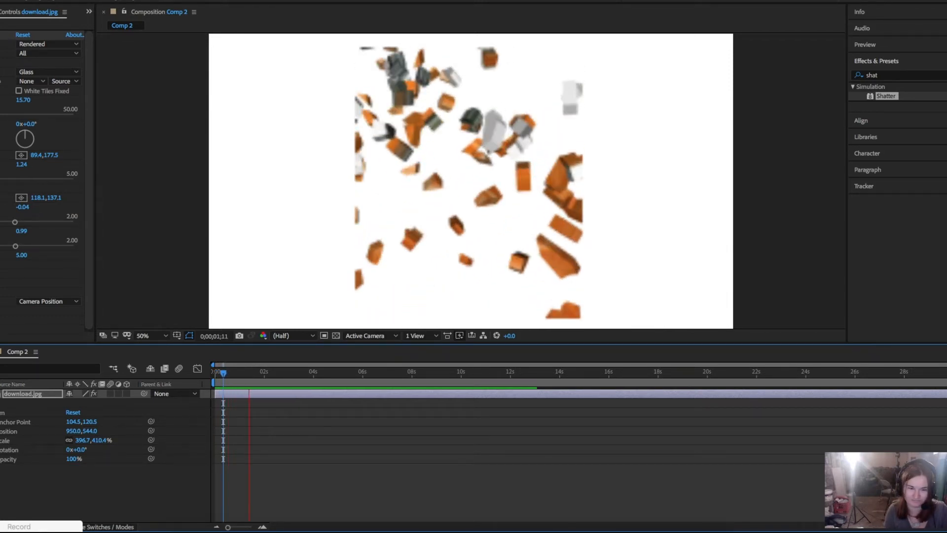
key(space)
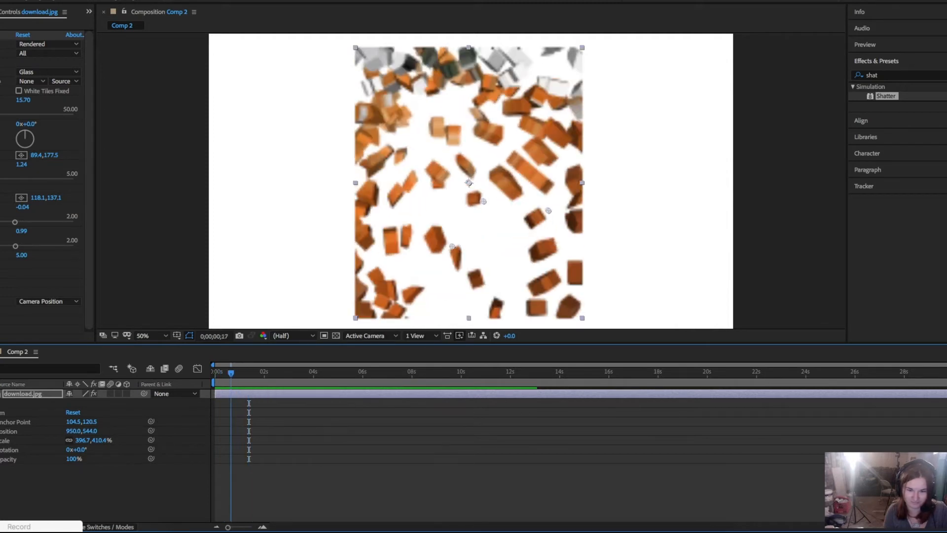
Step back to 0;00;00;03, replay the explosion from there, and scrub the playhead to 0;00;00;27
key(Page_Up)
key(Page_Up)
key(Page_Up)
key(Page_Up)
key(Page_Up)
key(Page_Up)
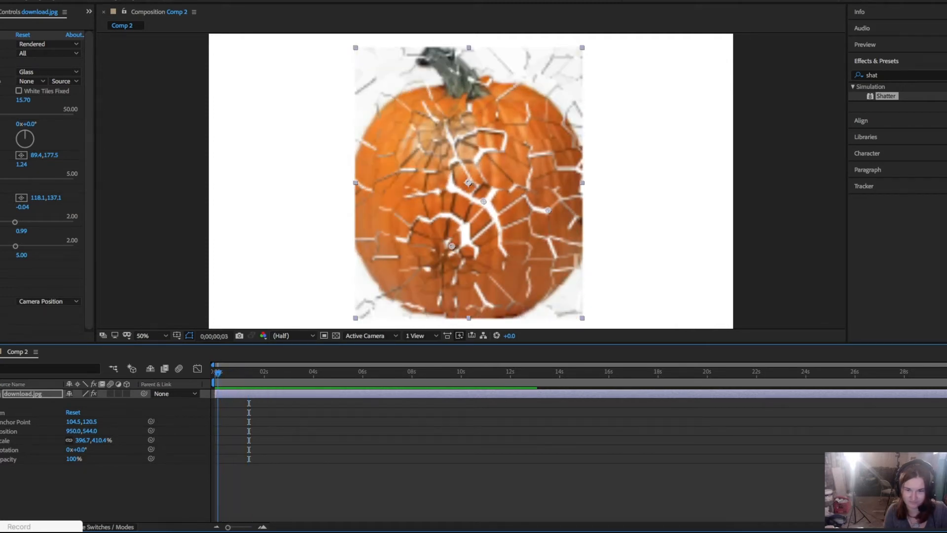
key(space)
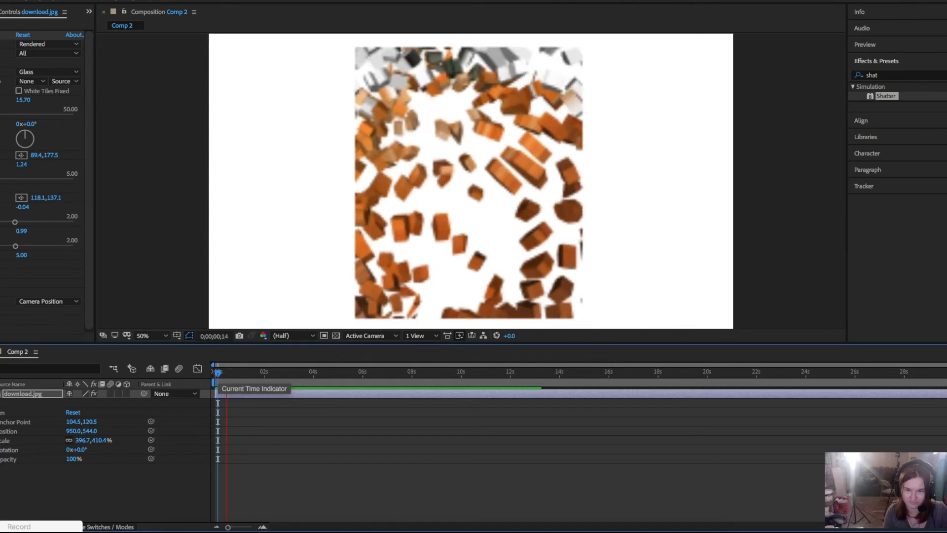
drag(217, 374, 238, 374)
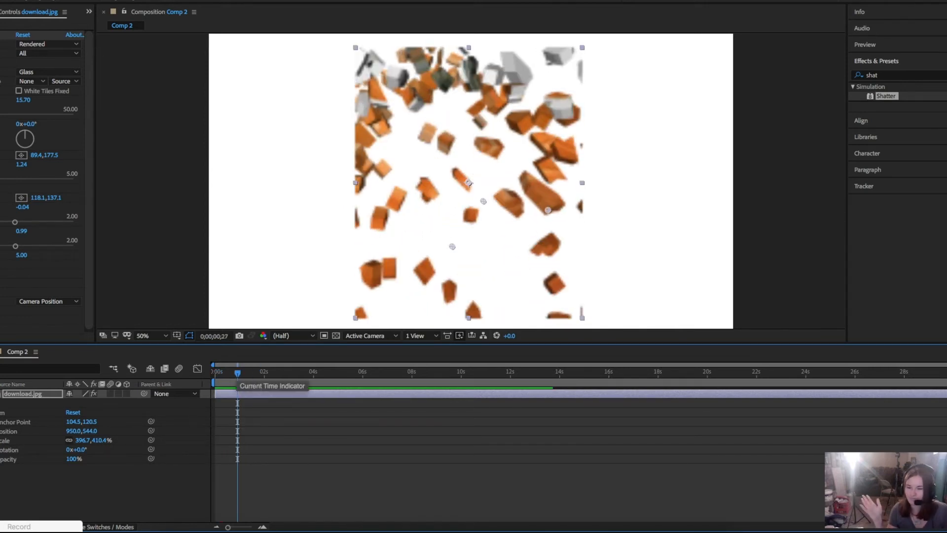